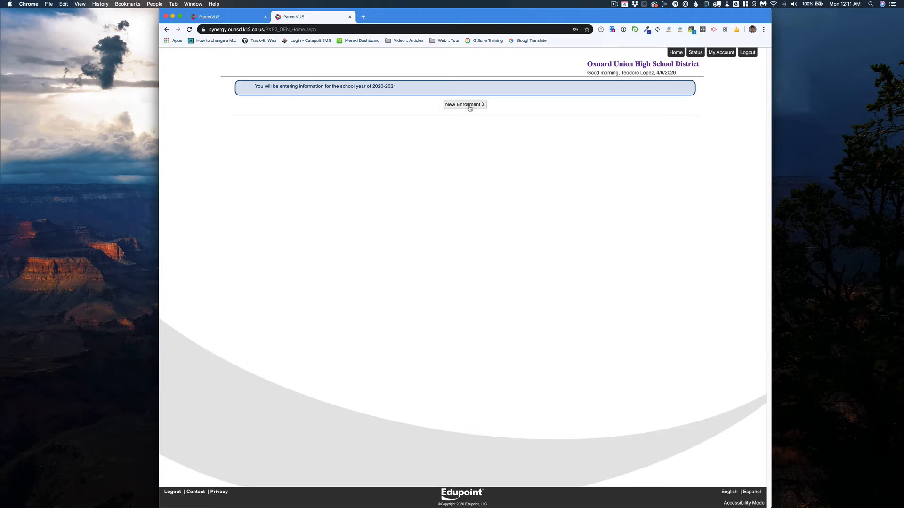
# Step: Start a new enrollment for 2020-2021 and fill in the family's home address from the first matching address suggestion
pyautogui.click(465, 104)
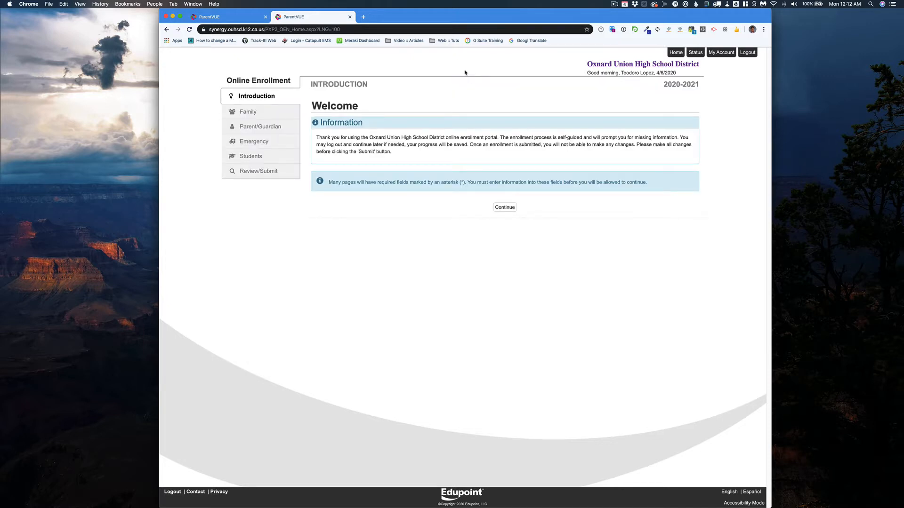
pyautogui.click(504, 207)
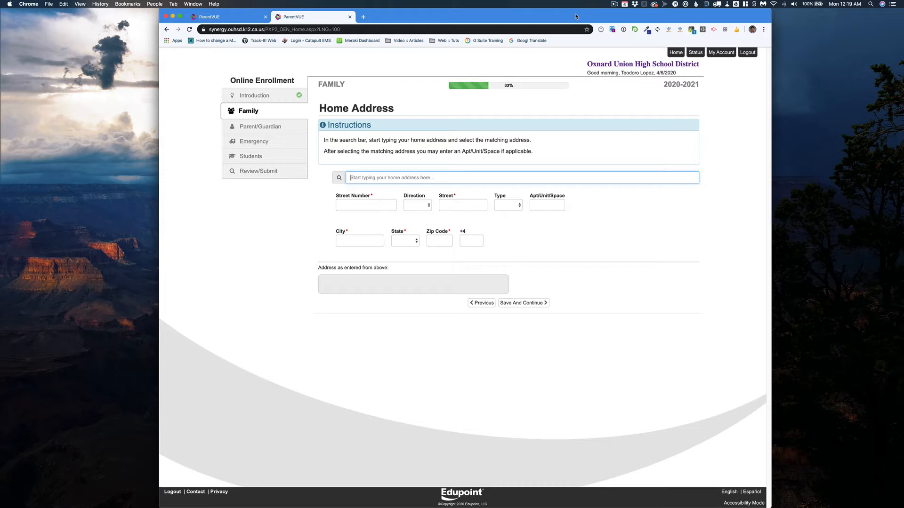
pyautogui.write('309')
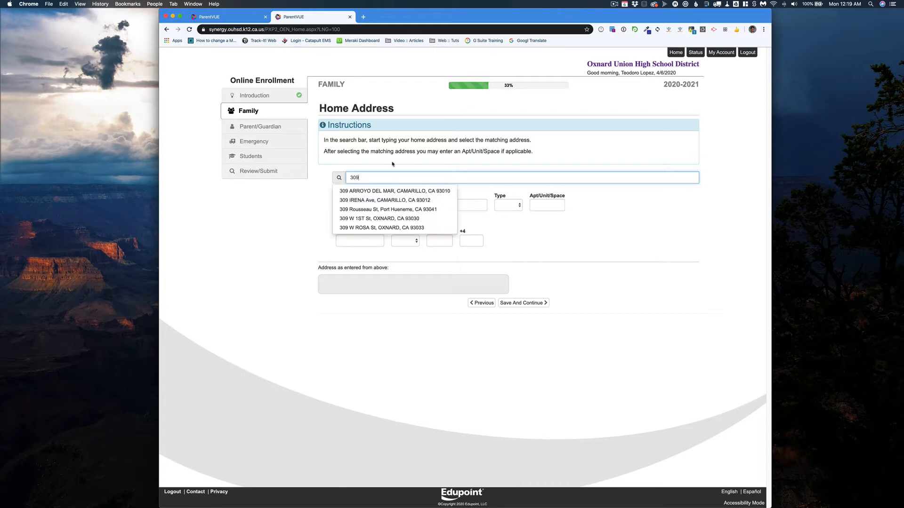
pyautogui.click(363, 191)
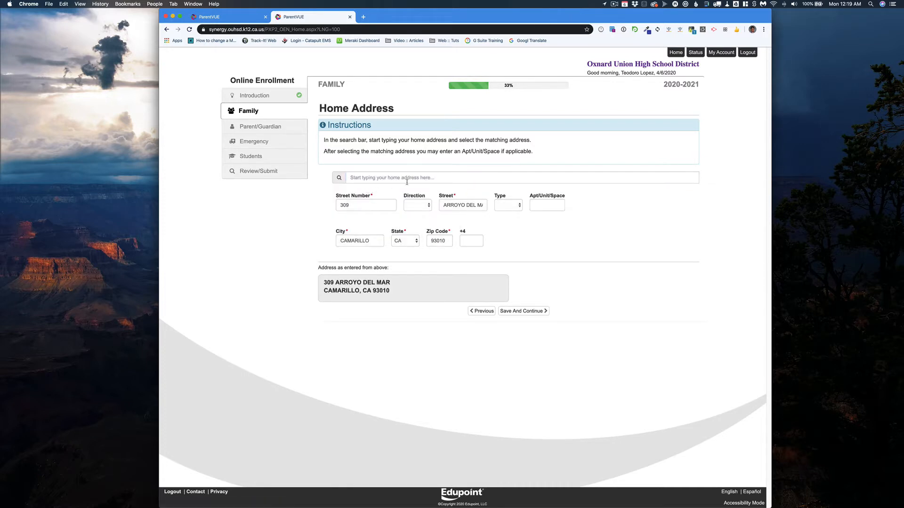
pyautogui.click(546, 205)
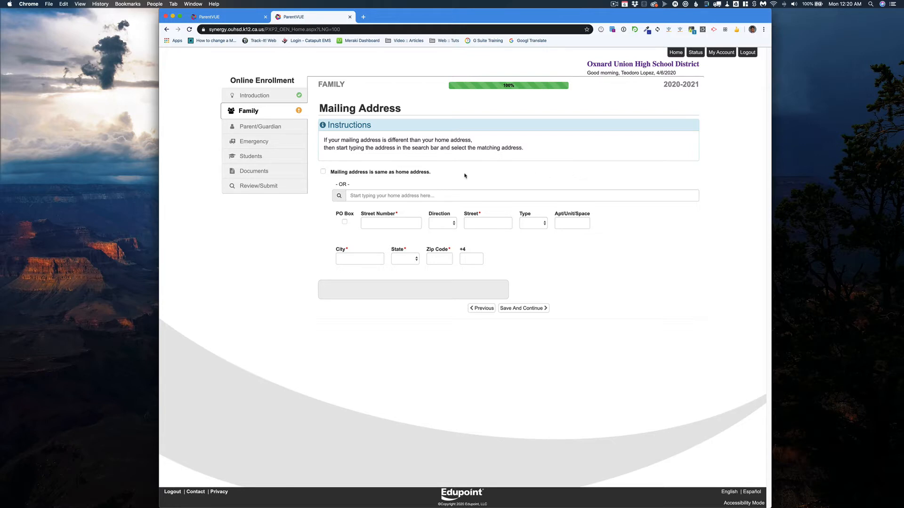
# Step: Mark the mailing address as the same as the home address, and save the Family and Parent/Guardian sections
pyautogui.click(323, 173)
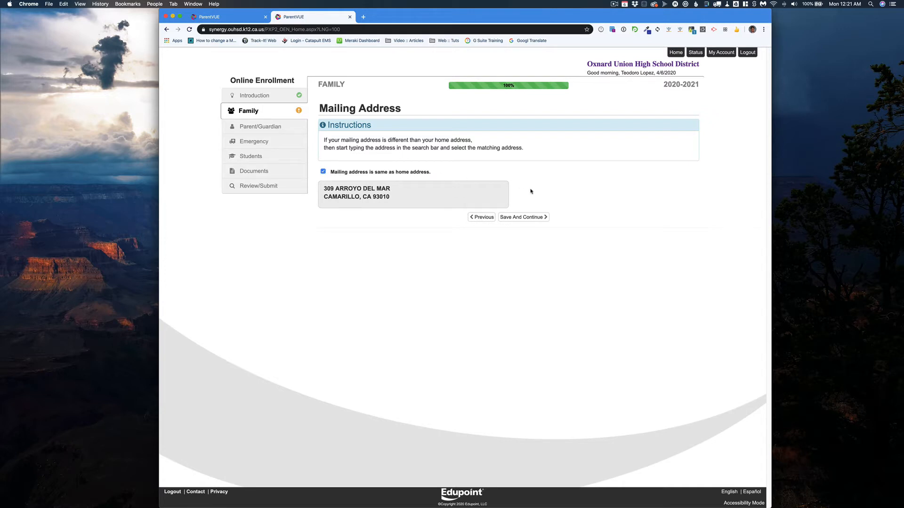
pyautogui.click(528, 217)
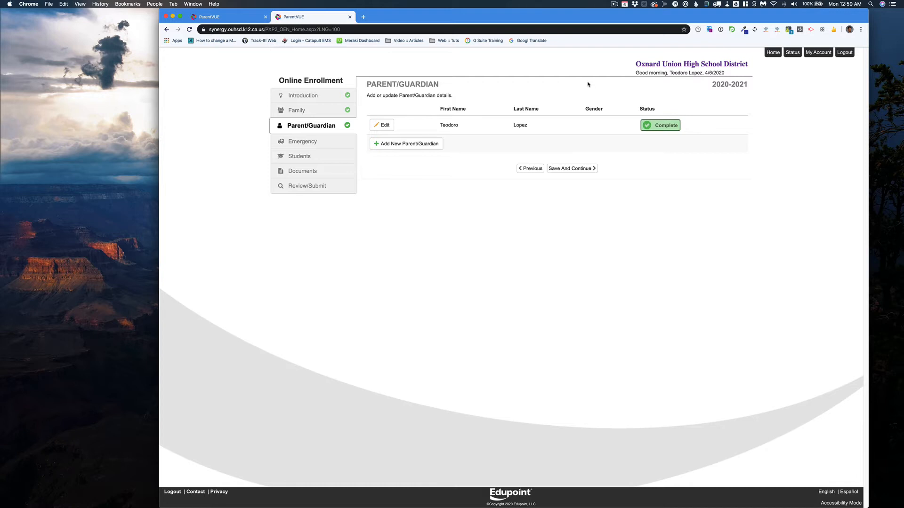
pyautogui.click(585, 169)
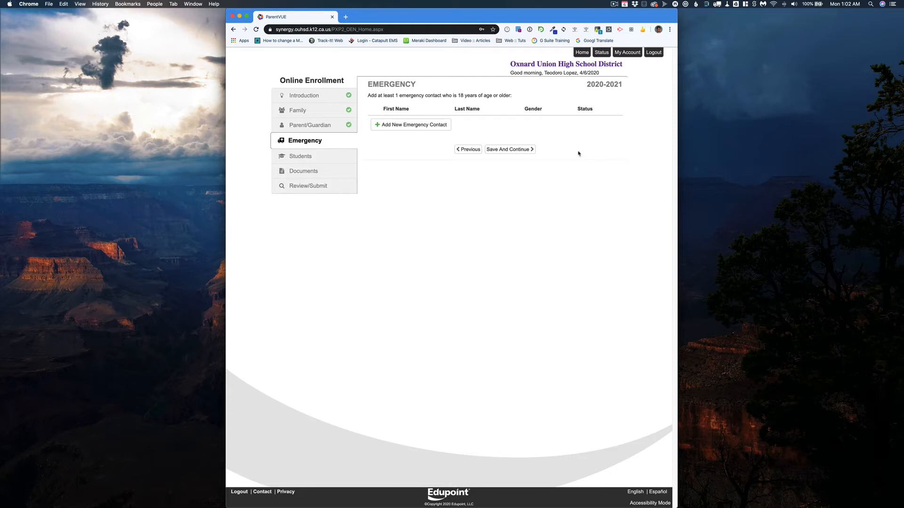
# Step: Add an emergency contact with only the first and last name, leave the phone numbers blank, and save the Emergency section
pyautogui.click(414, 127)
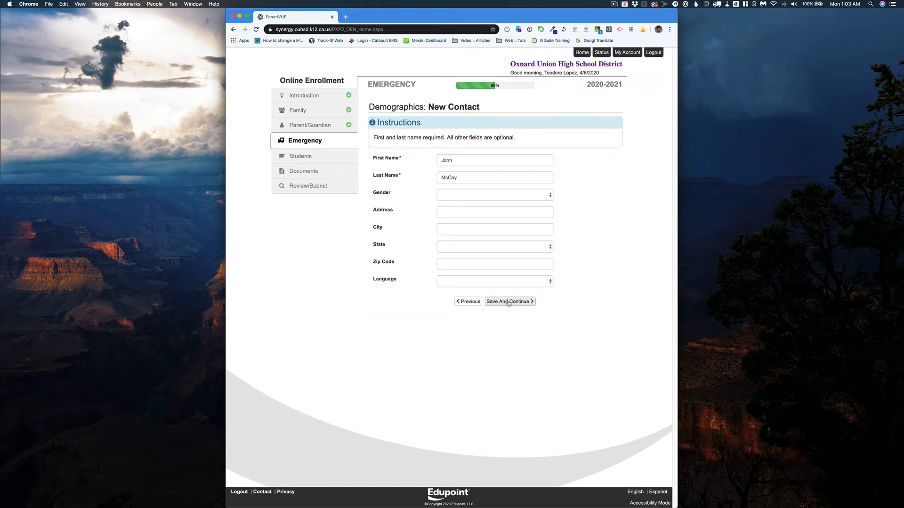
pyautogui.click(508, 303)
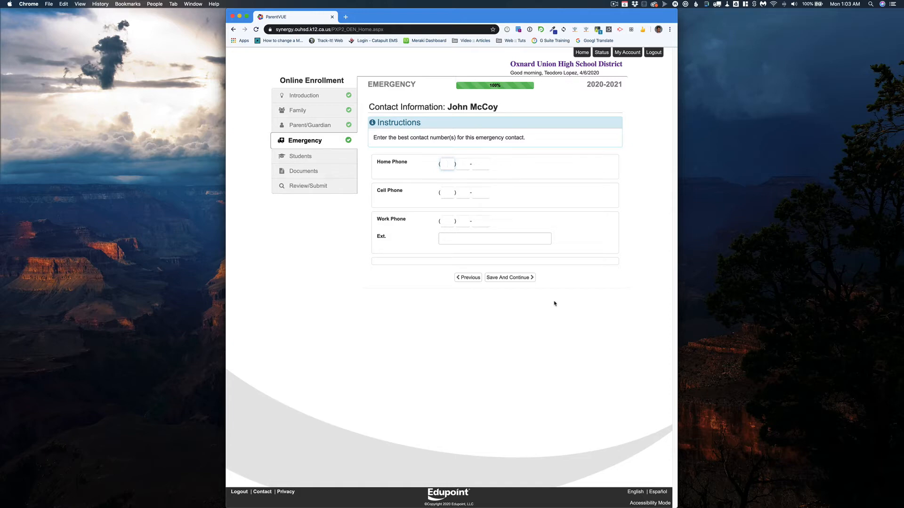
pyautogui.click(520, 279)
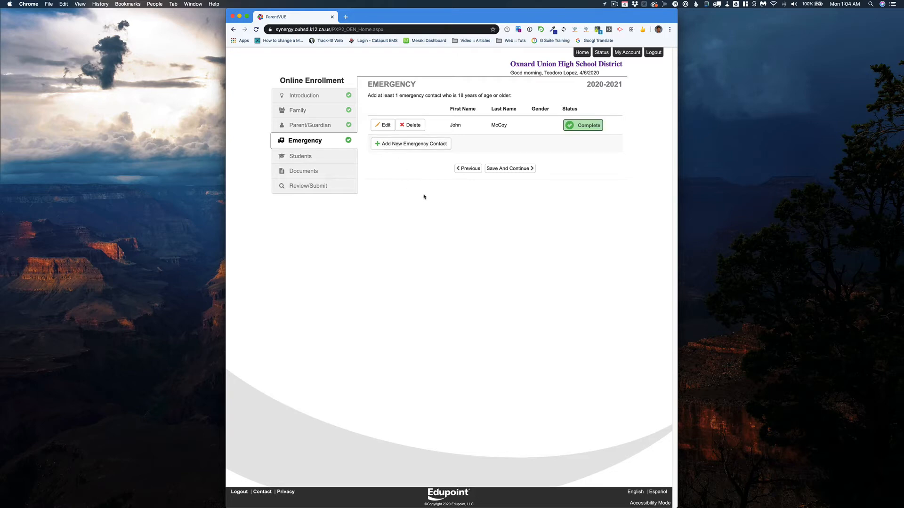
pyautogui.click(510, 169)
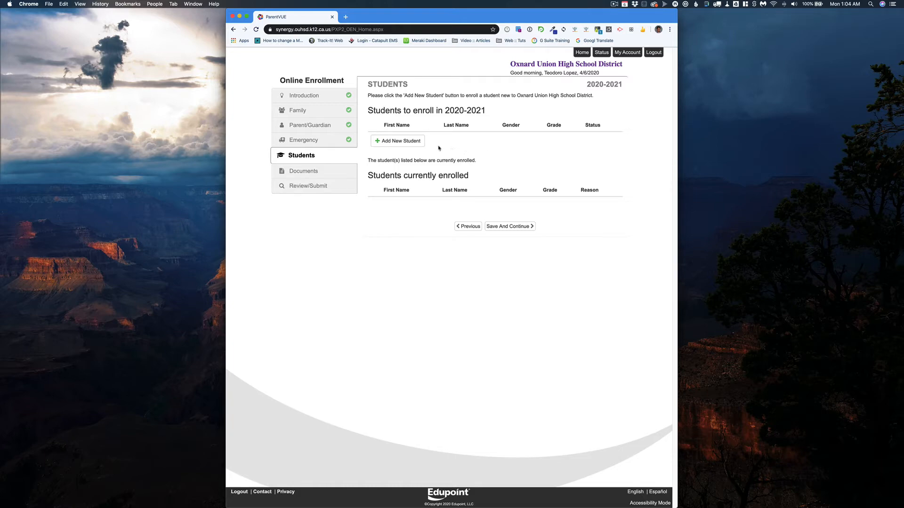
# Step: Add a new student with name, No Middle Name, Female, birth date, grade 09, primary address and Permanent Housing w/ Parent or Legal Guardian
pyautogui.click(414, 144)
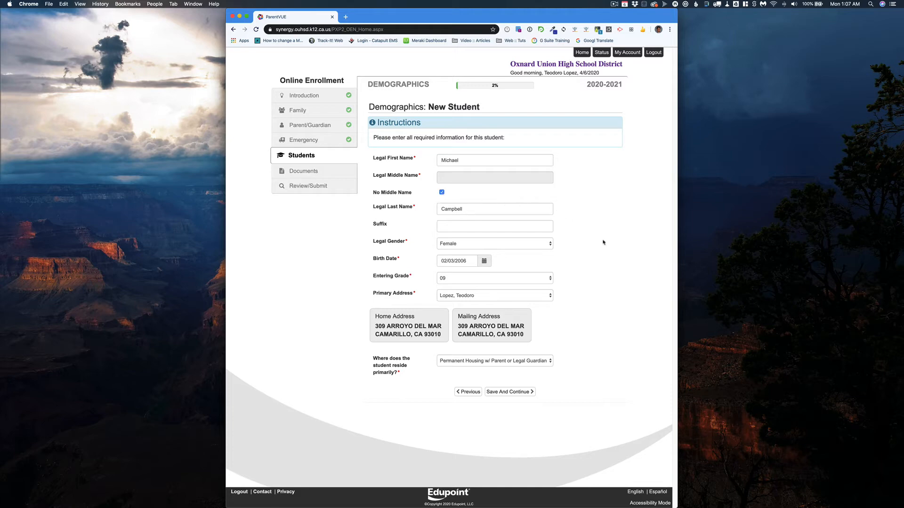
pyautogui.click(509, 393)
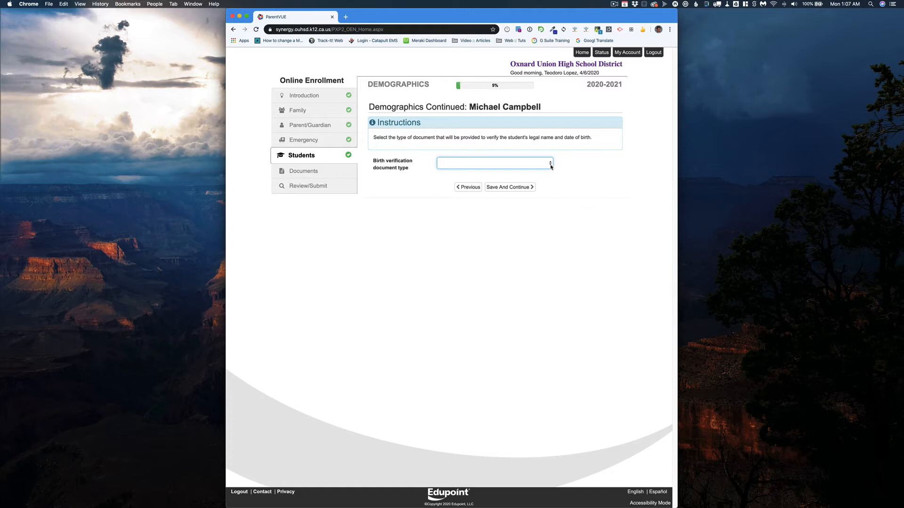
# Step: Set the student's birth verification document type to Birth Certificate and save the page
pyautogui.click(505, 165)
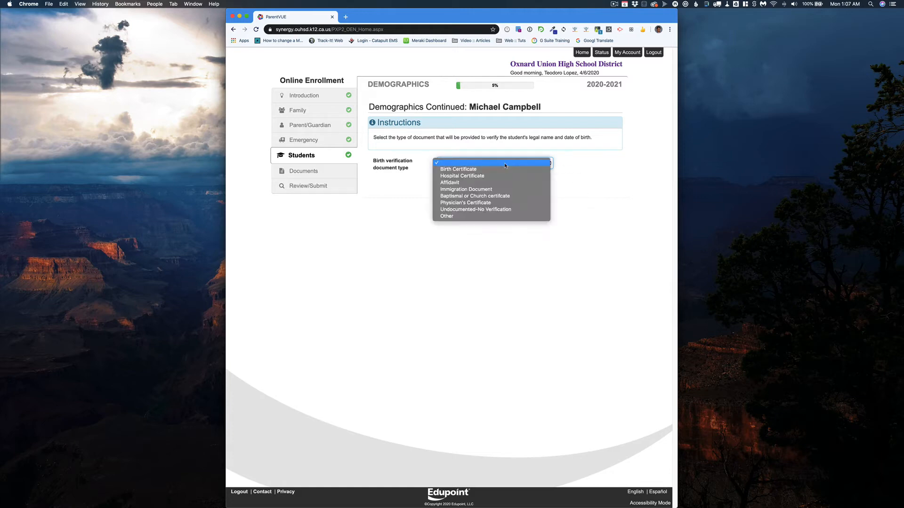
pyautogui.click(505, 169)
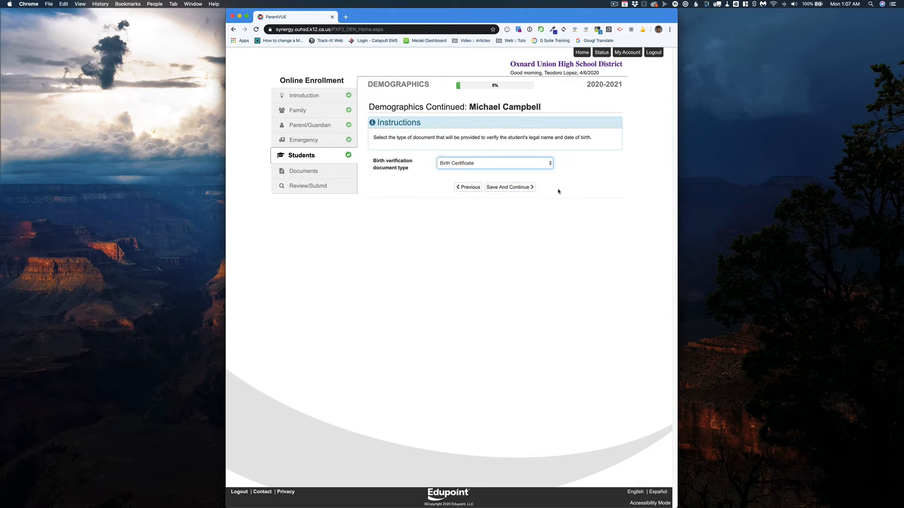
pyautogui.click(507, 187)
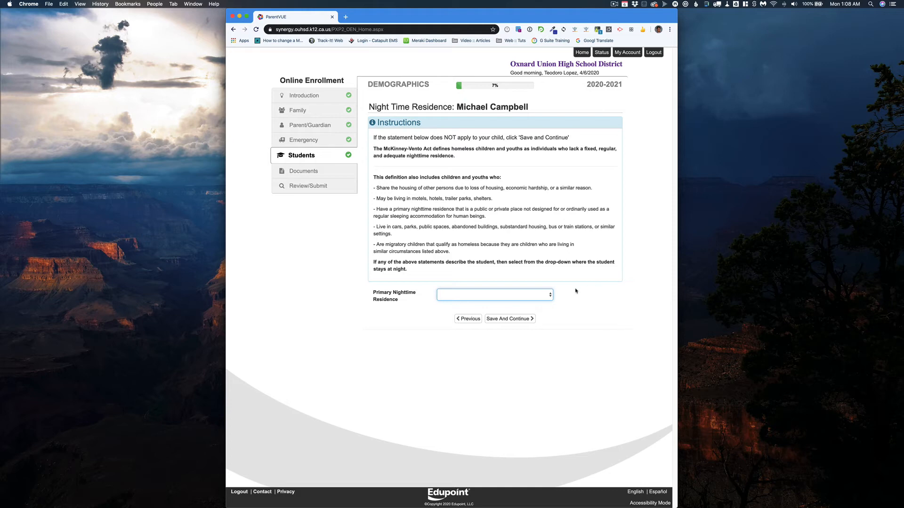
# Step: Save the student's nighttime residence, special services and acceptance code pages, leaving the nighttime residence and acceptance code blank
pyautogui.click(502, 297)
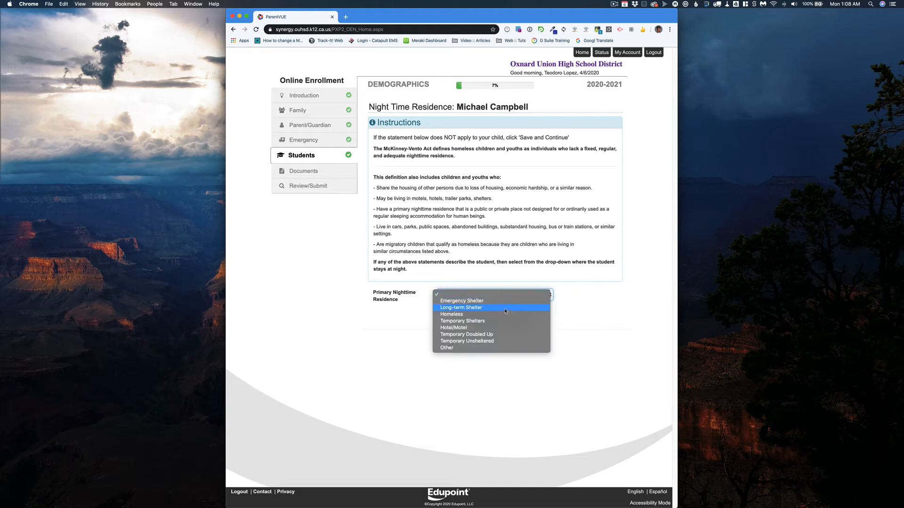
pyautogui.click(569, 339)
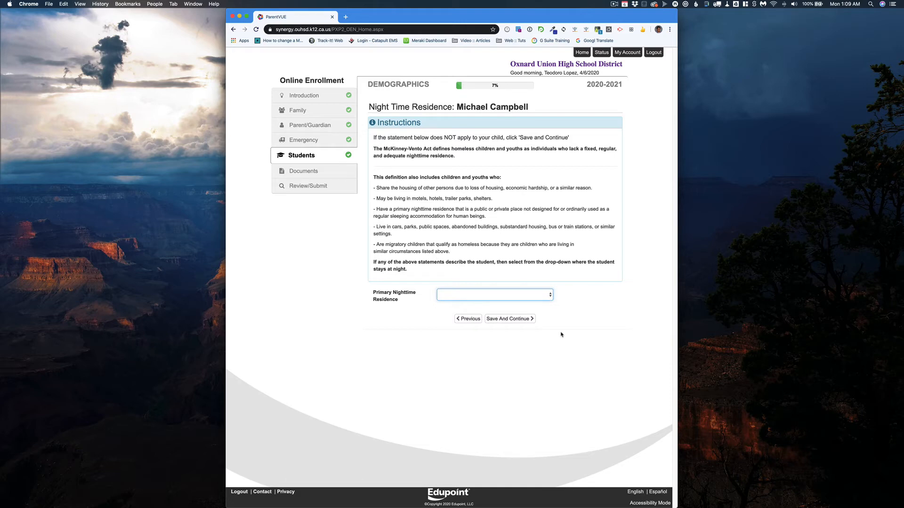
pyautogui.click(518, 320)
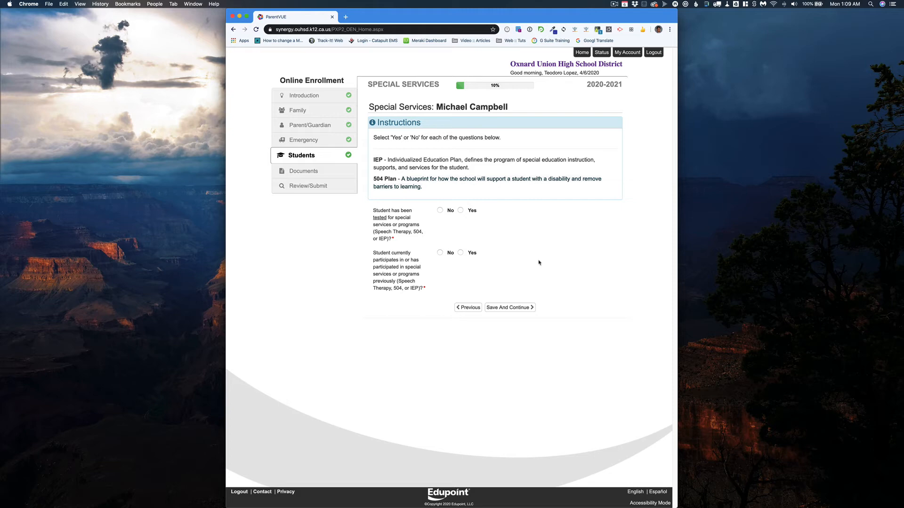
pyautogui.click(518, 308)
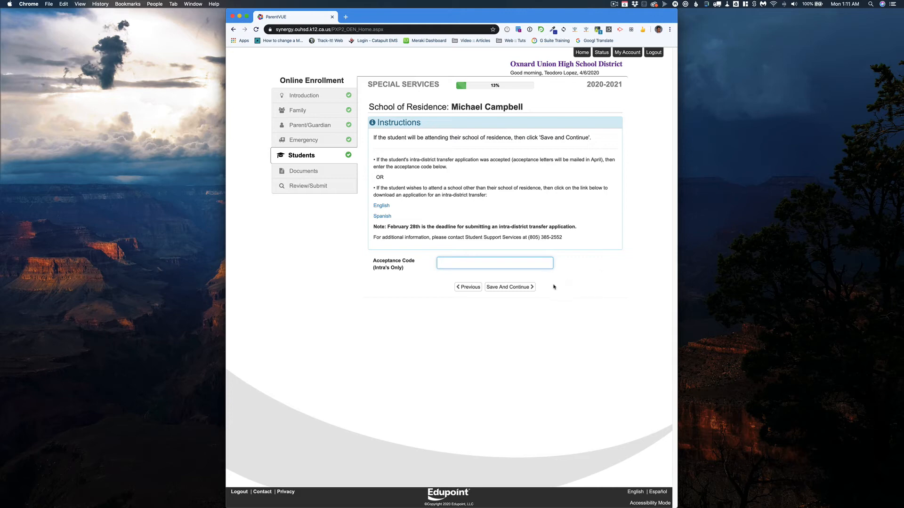
pyautogui.click(518, 288)
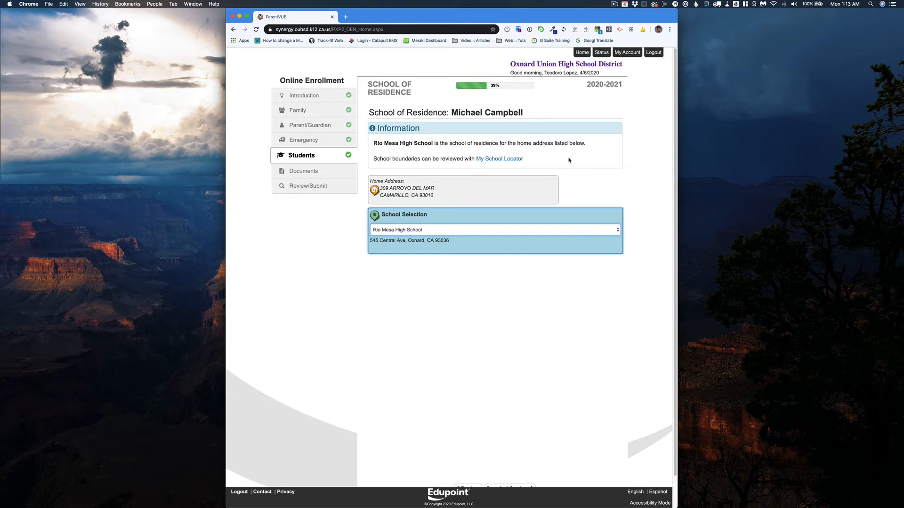
# Step: Keep Rio Mesa High School as the student's school selection and save the School of Residence page
pyautogui.rightClick(508, 408)
pyautogui.click(500, 393)
pyautogui.scroll(-2, 509, 425)
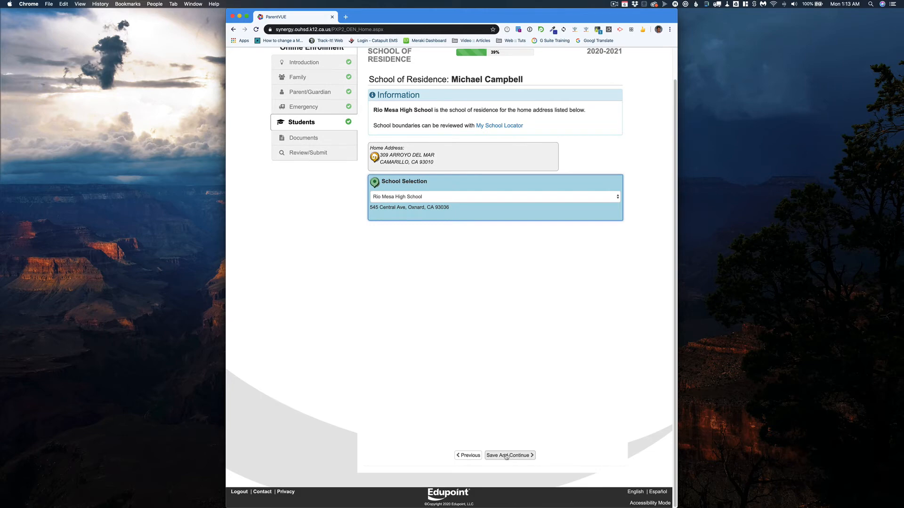
pyautogui.click(506, 455)
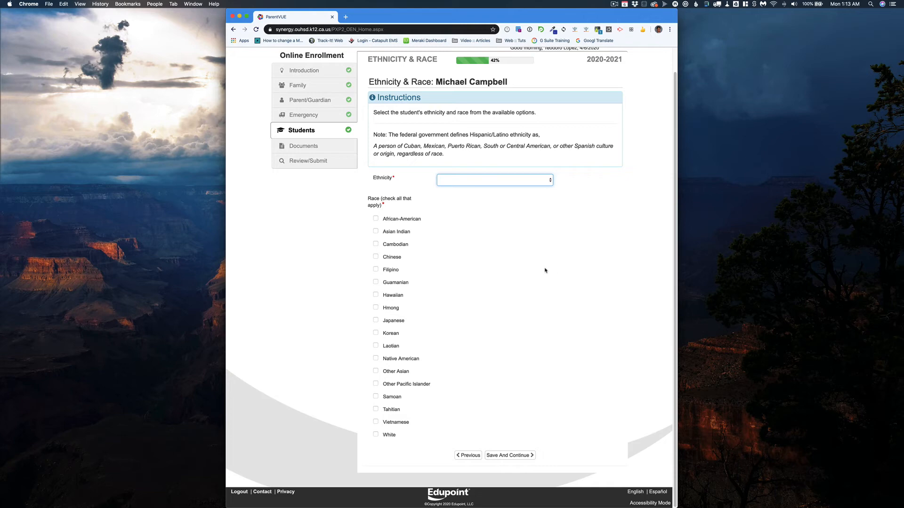
pyautogui.click(519, 181)
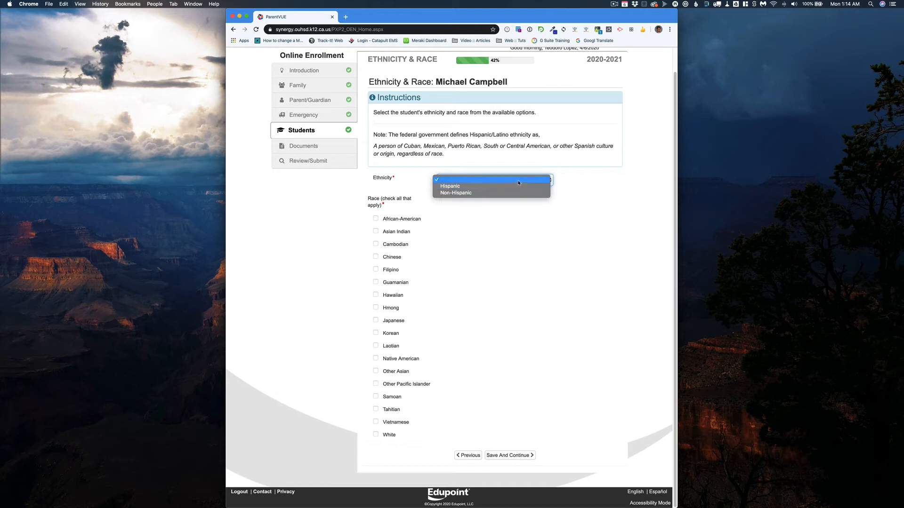
pyautogui.click(518, 183)
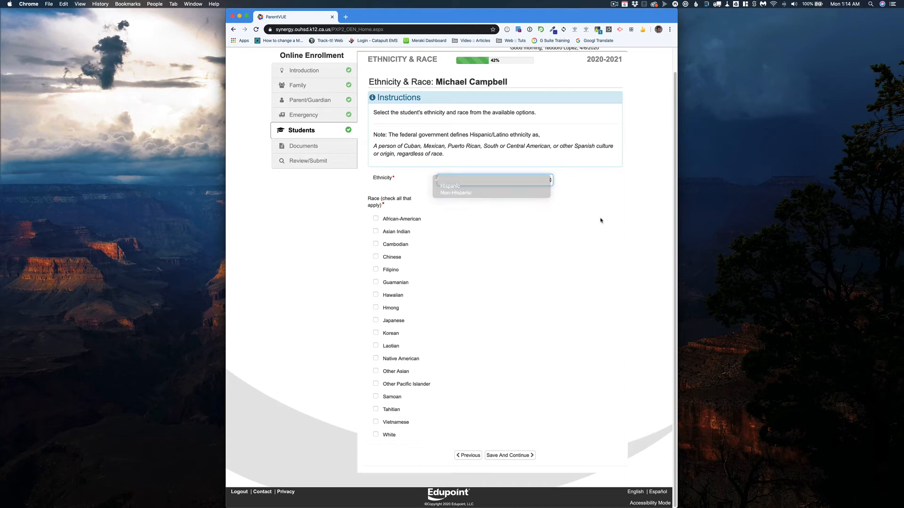
pyautogui.click(614, 4)
pyautogui.click(619, 26)
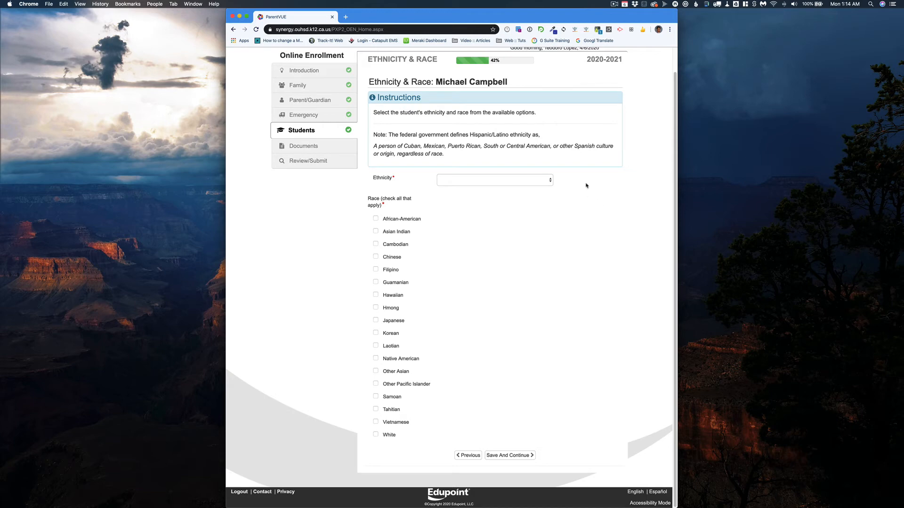
# Step: Set the student's ethnicity to Non-Hispanic and race to White, and save the page
pyautogui.click(513, 180)
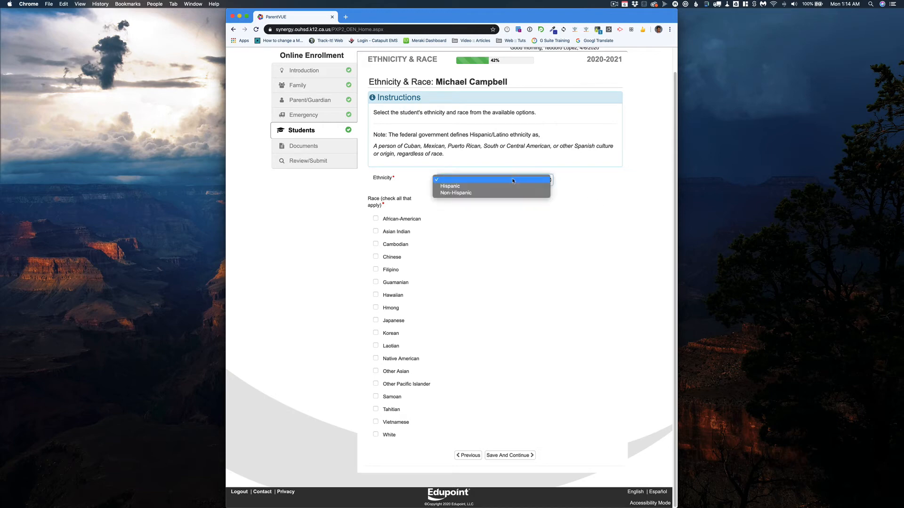
pyautogui.click(514, 192)
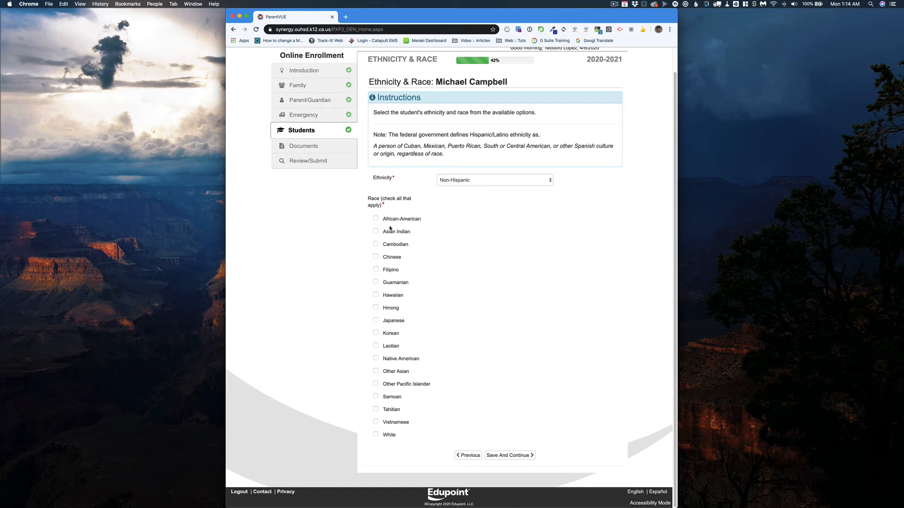
pyautogui.click(376, 435)
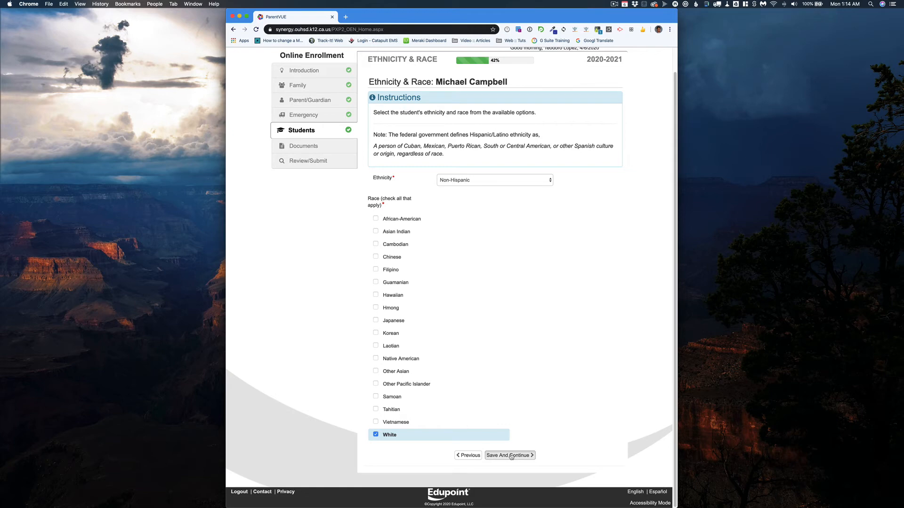
pyautogui.click(511, 456)
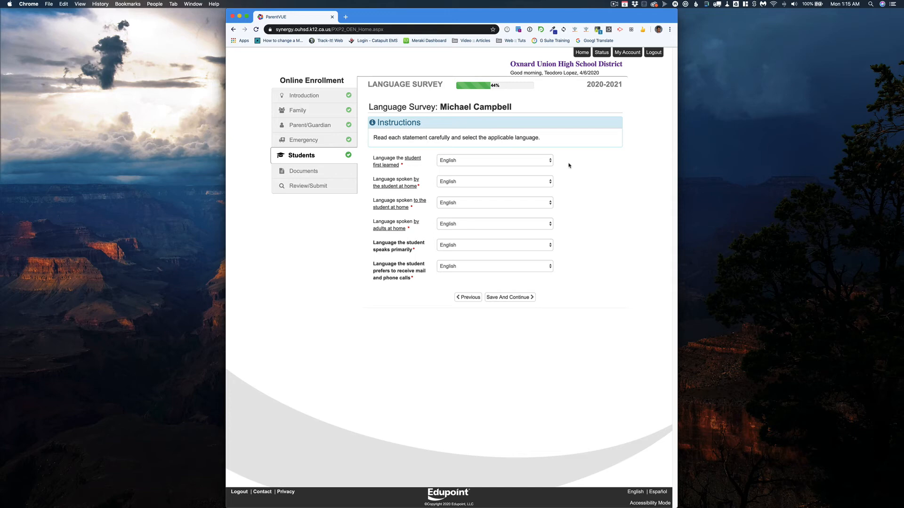
# Step: Save the language survey with English for all six questions, and save Fremont as the school attended before OUHSD
pyautogui.click(526, 298)
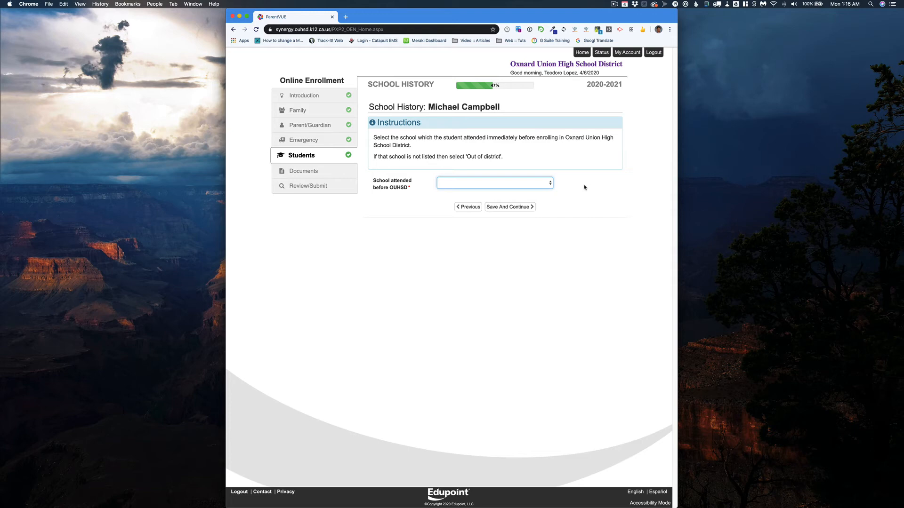
pyautogui.click(535, 184)
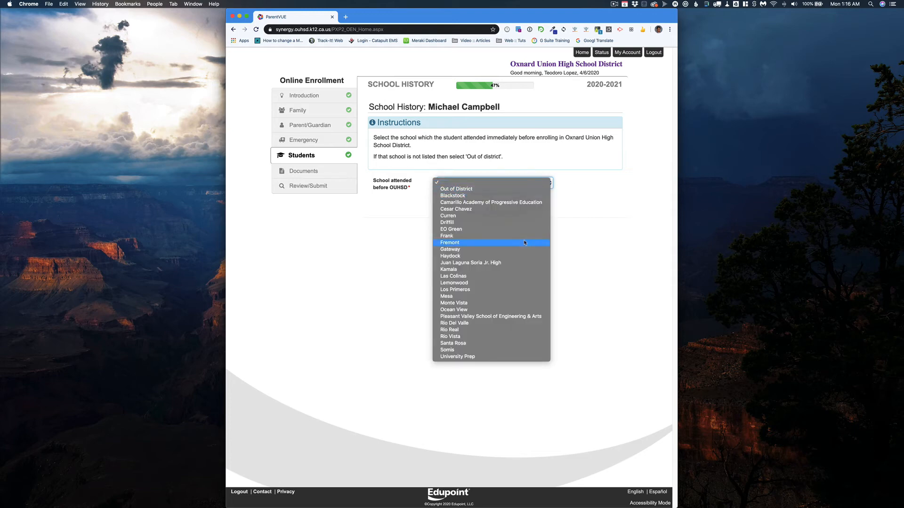
pyautogui.click(517, 243)
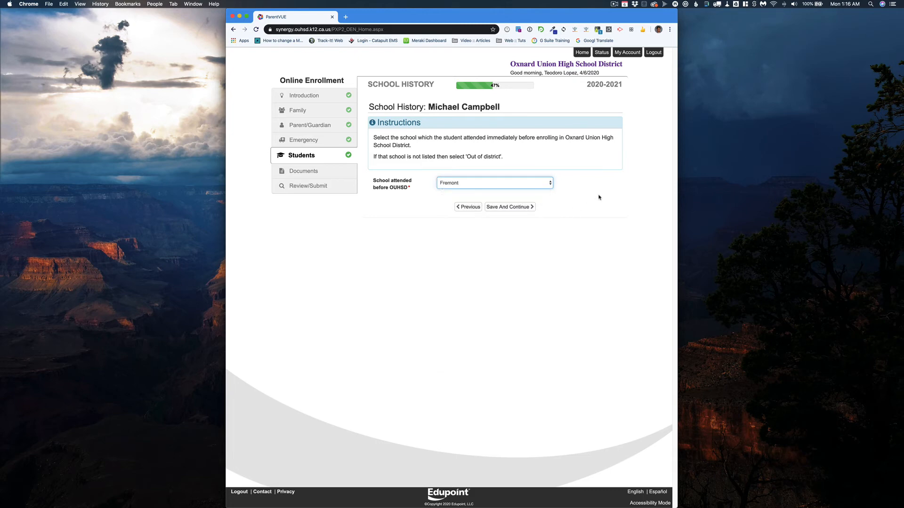
pyautogui.click(512, 209)
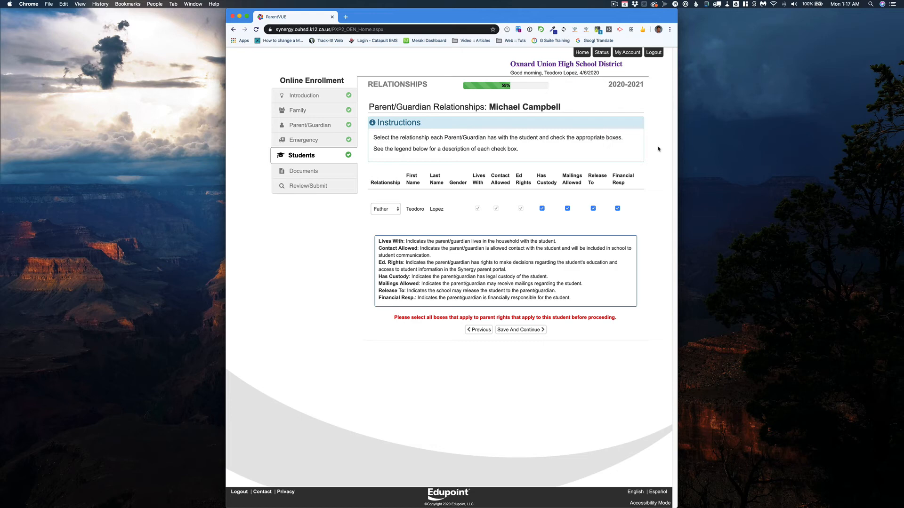
# Step: Save the parent/guardian relationships as set, and save the emergency contact's relationship to the student as Uncle
pyautogui.click(520, 329)
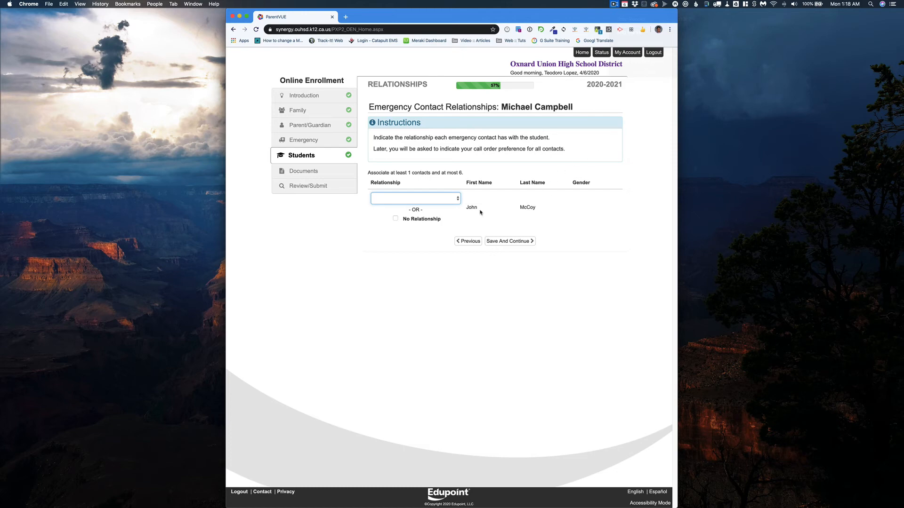
pyautogui.click(428, 201)
pyautogui.click(416, 278)
pyautogui.click(512, 241)
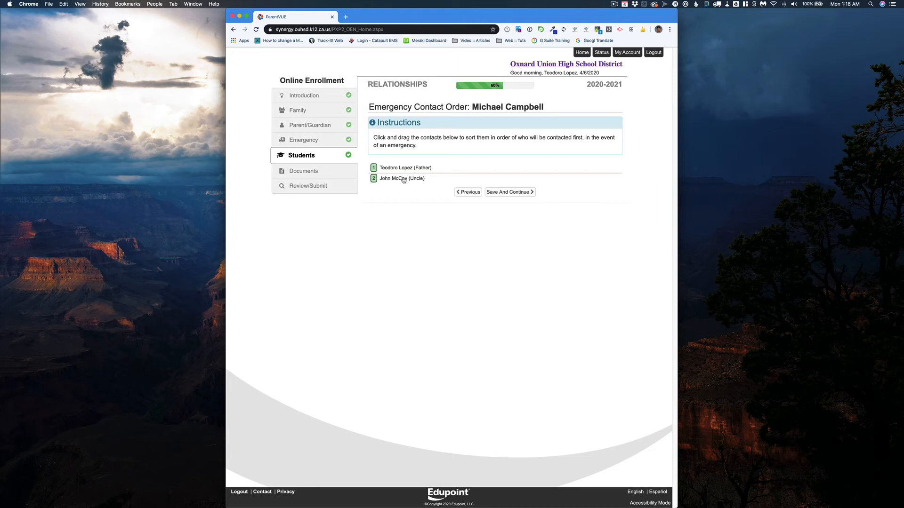
# Step: Save the emergency contact order with the father first and the uncle second
pyautogui.moveTo(404, 181)
pyautogui.mouseDown()
pyautogui.moveTo(401, 167)
pyautogui.moveTo(401, 177)
pyautogui.mouseUp()
pyautogui.click(508, 192)
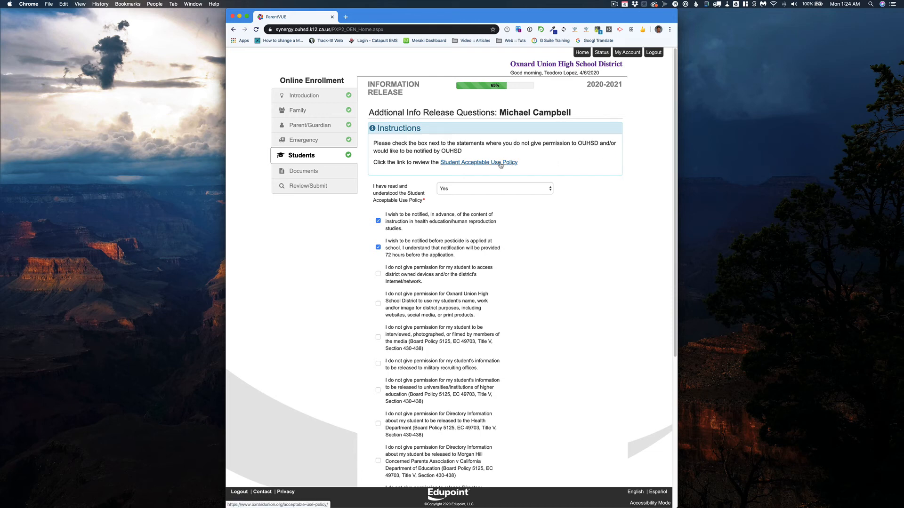
# Step: Keep Yes for the Student Acceptable Use Policy and save the information release page with only the two notification requests checked
pyautogui.click(502, 188)
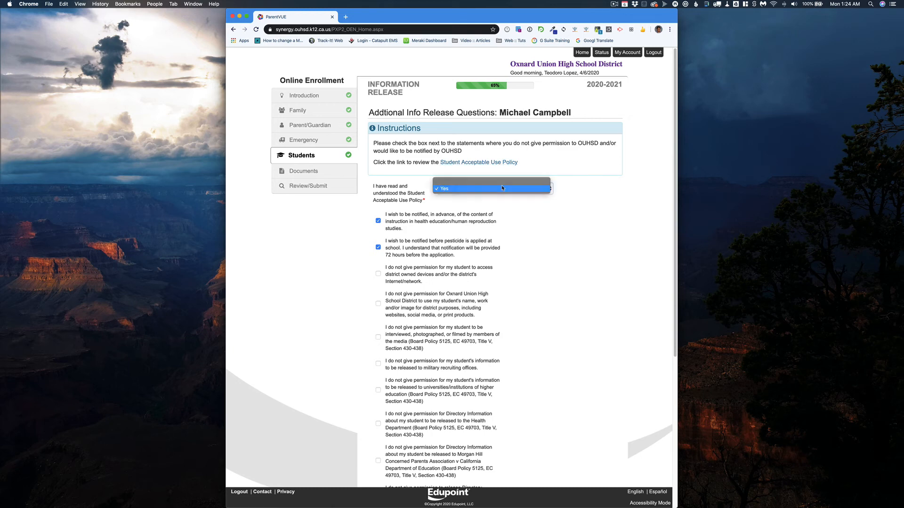
pyautogui.click(501, 188)
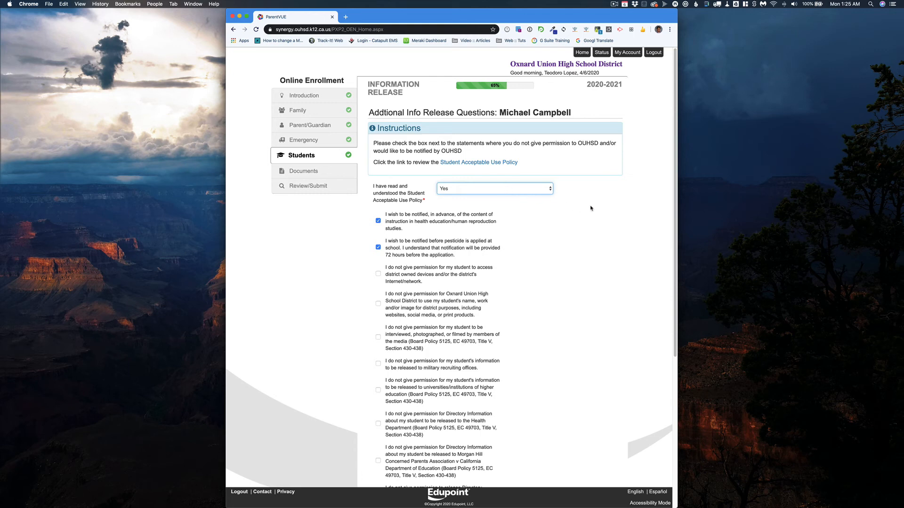
pyautogui.scroll(-5, 593, 211)
pyautogui.scroll(-1, 591, 208)
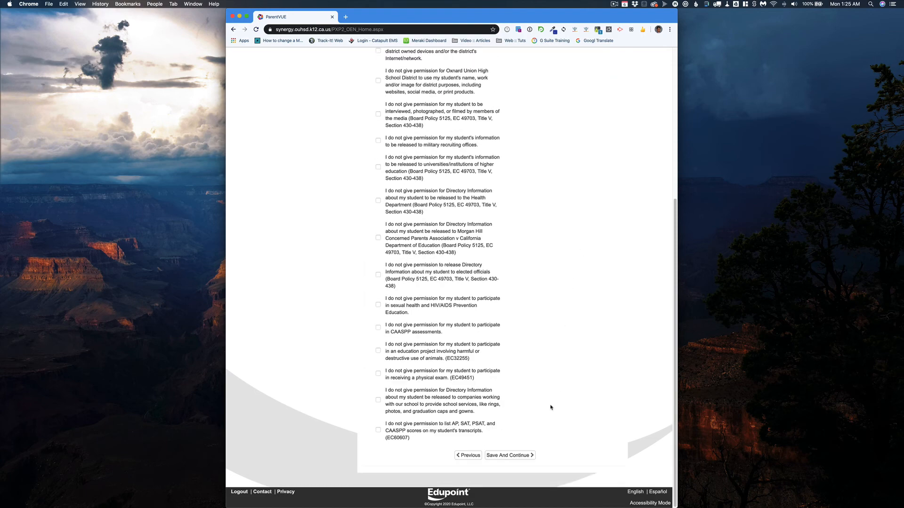
pyautogui.click(524, 455)
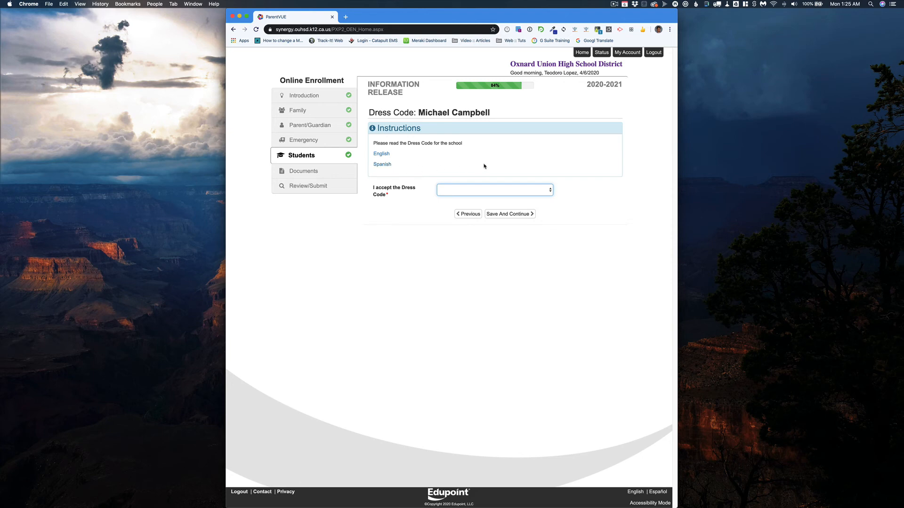
# Step: Accept the Dress Code with Yes and save the page
pyautogui.click(468, 190)
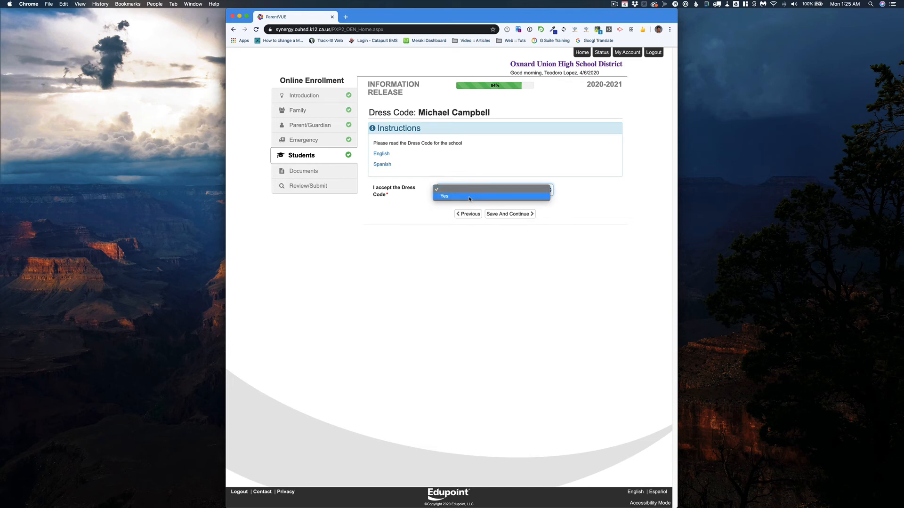
pyautogui.click(469, 196)
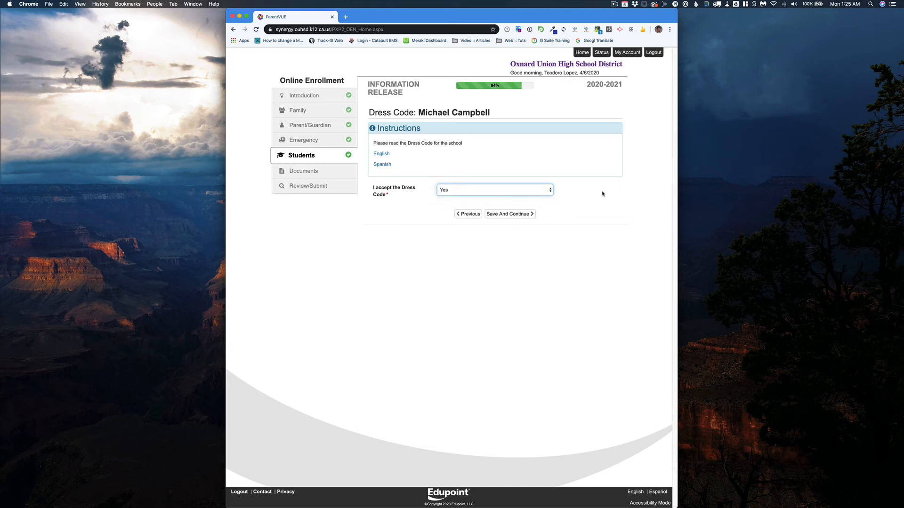
pyautogui.click(517, 215)
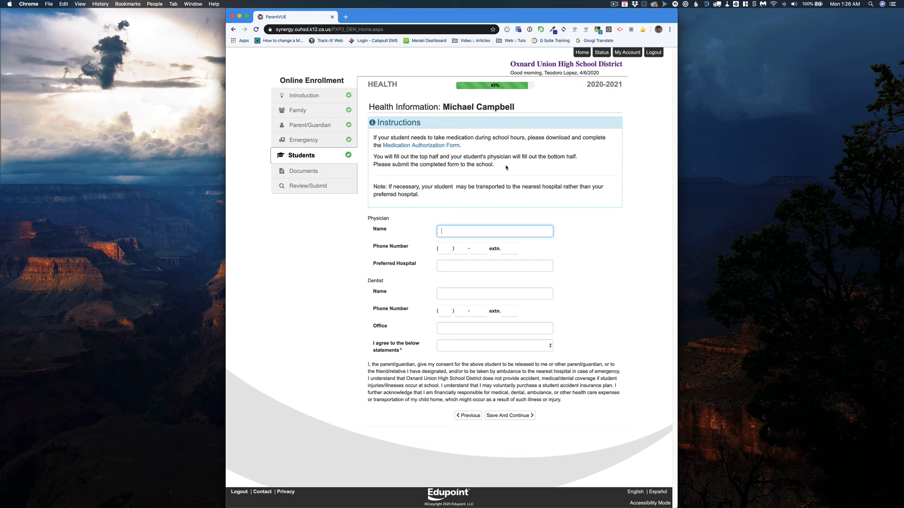
# Step: Save the health information with physician and dentist details blank and the statements agreed to, and save No for a health condition
pyautogui.click(513, 416)
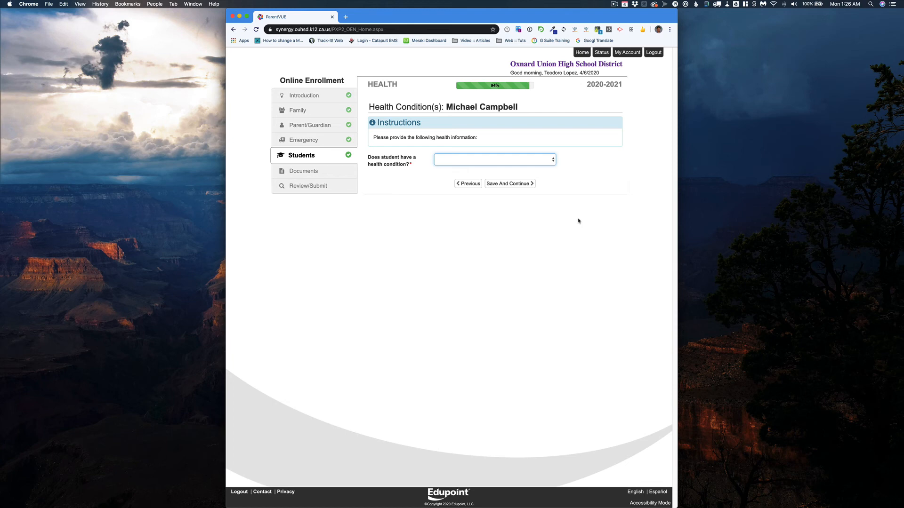
pyautogui.click(552, 160)
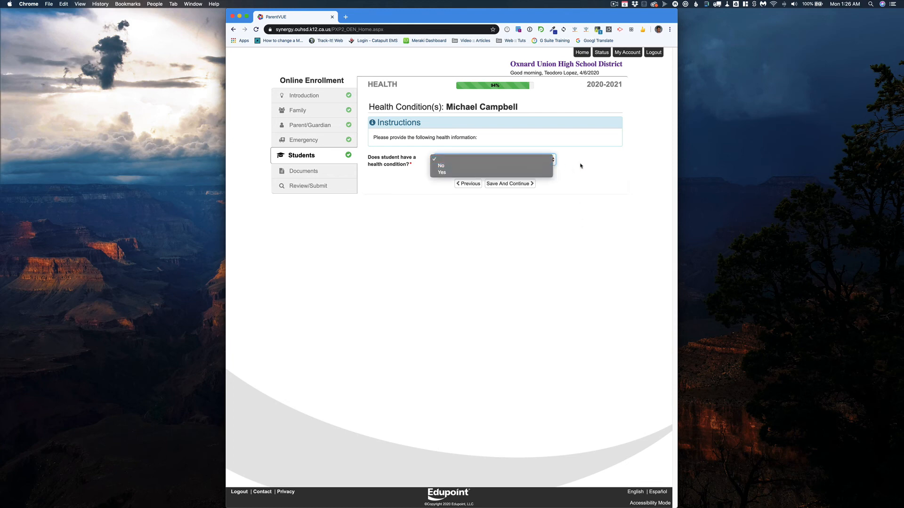
pyautogui.click(546, 166)
pyautogui.click(574, 184)
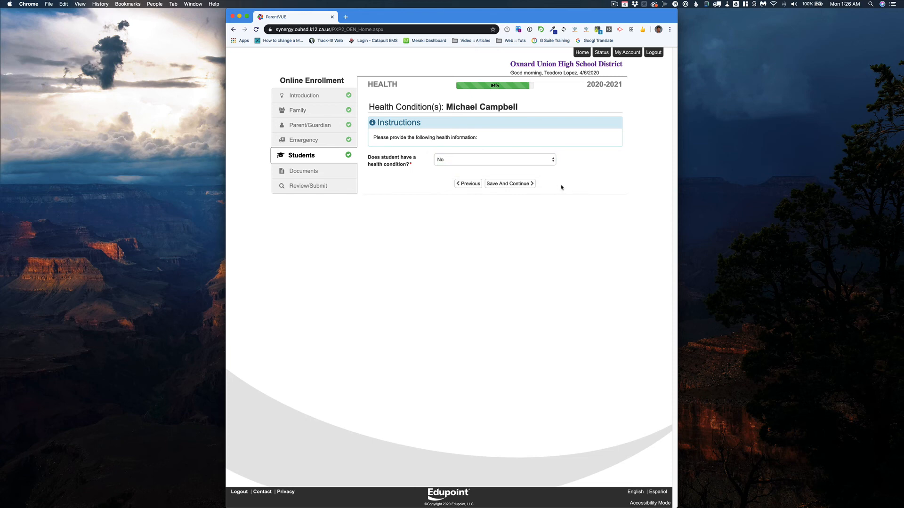
pyautogui.click(514, 184)
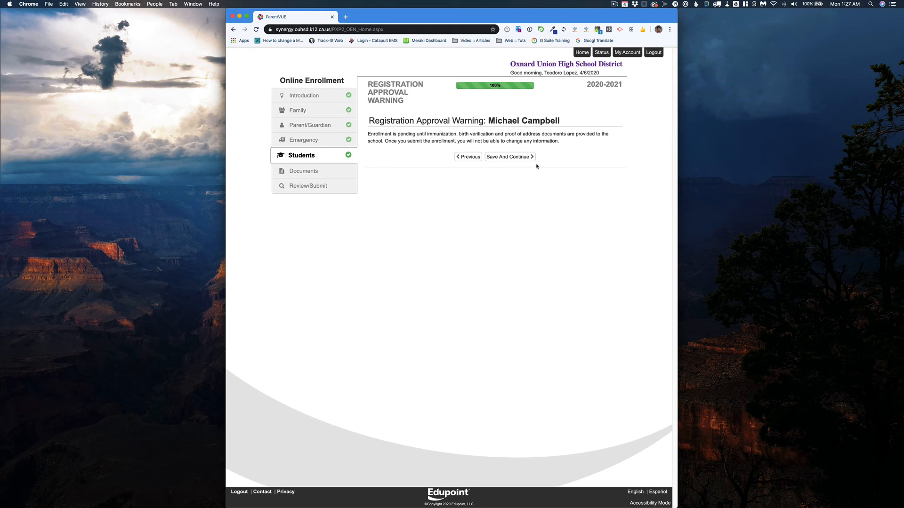
# Step: Continue past the registration approval warning and save hard-copy delivery for the home address verification, birth verification and immunization documents
pyautogui.click(505, 158)
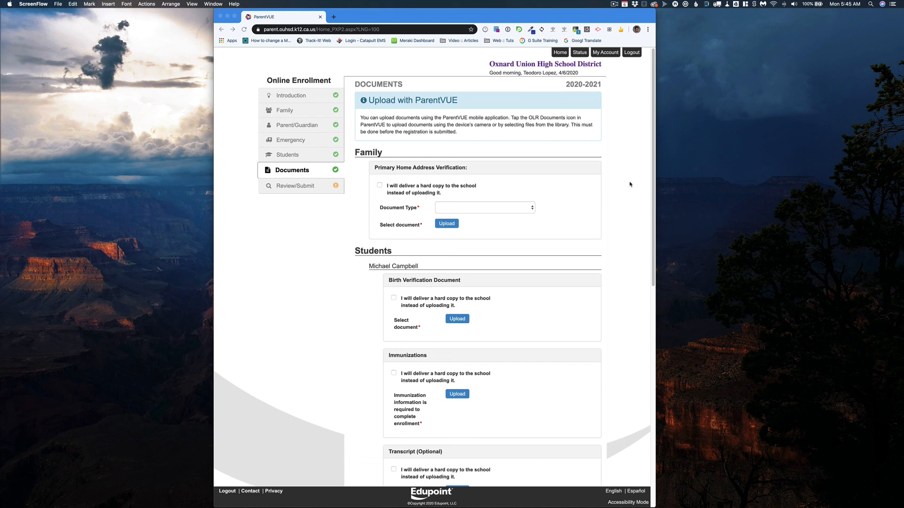
pyautogui.click(380, 187)
pyautogui.click(379, 186)
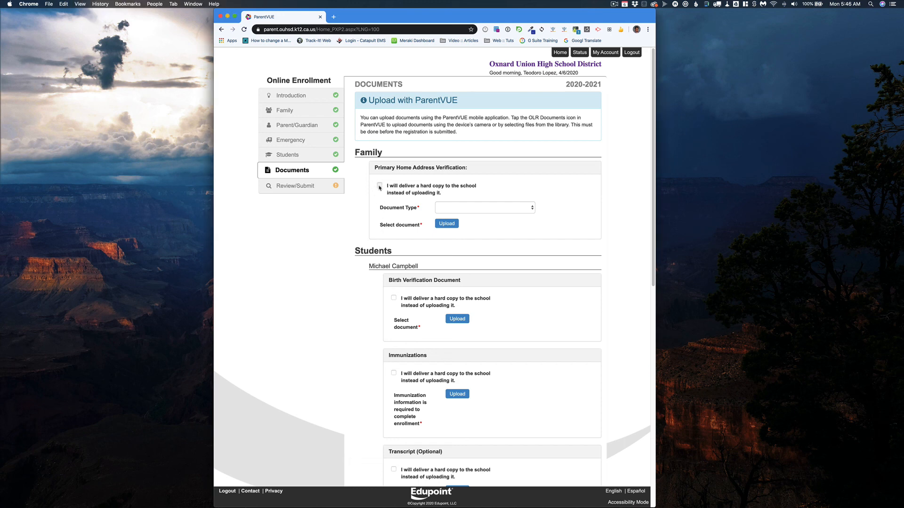
pyautogui.click(402, 267)
pyautogui.click(406, 320)
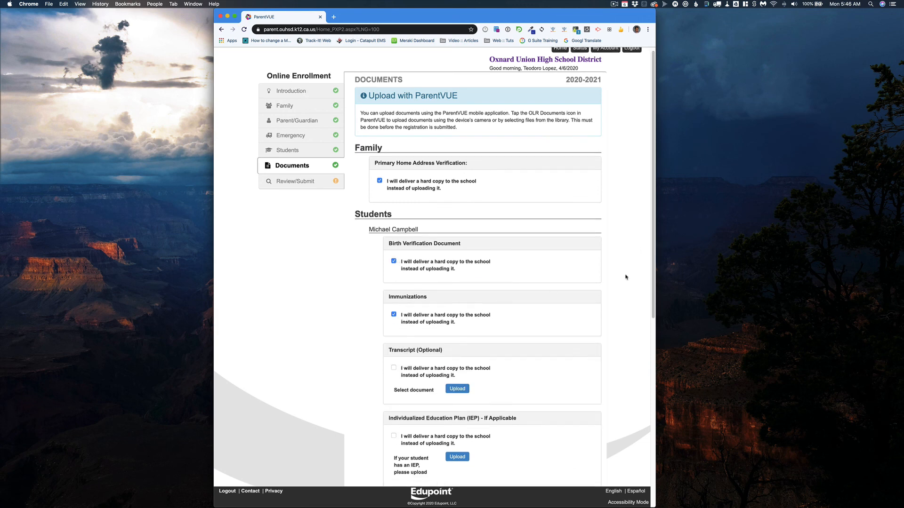
pyautogui.scroll(-7, 576, 367)
pyautogui.click(502, 454)
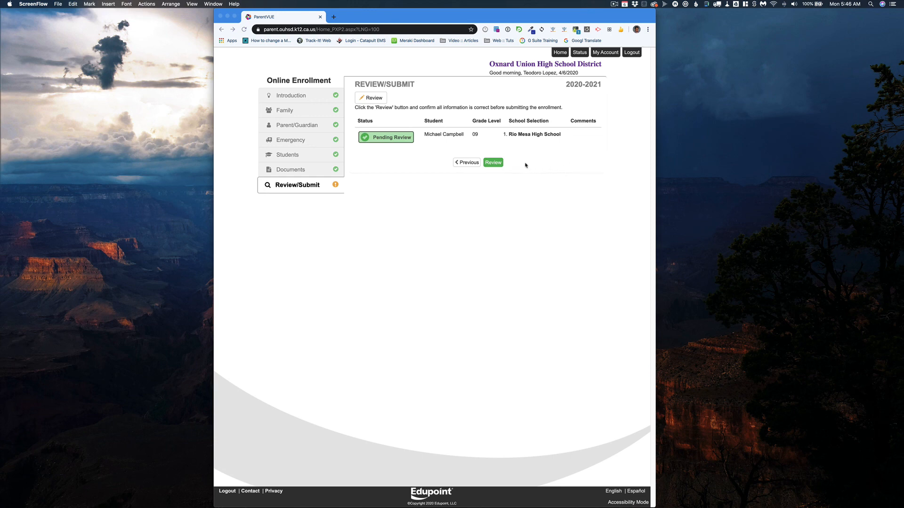
# Step: Review the full enrollment and mark all registration data as reviewed and verified correct
pyautogui.click(494, 164)
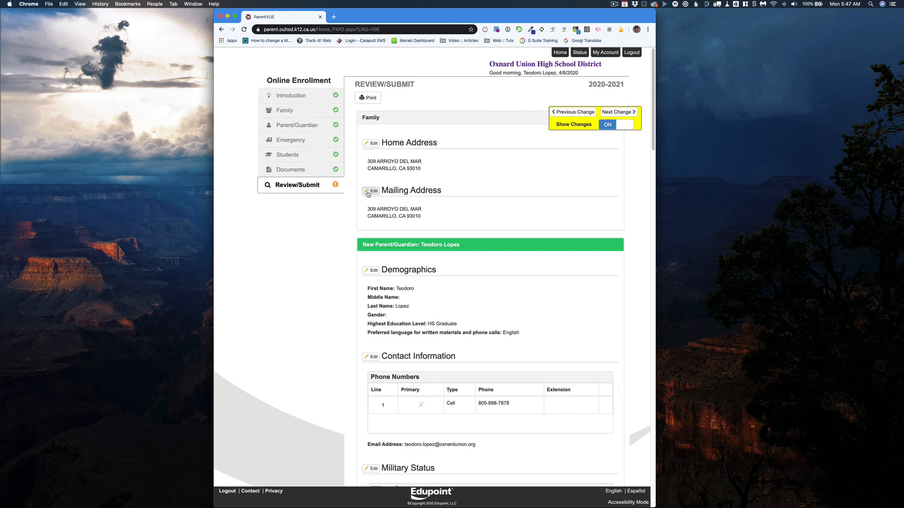
pyautogui.scroll(-20, 635, 198)
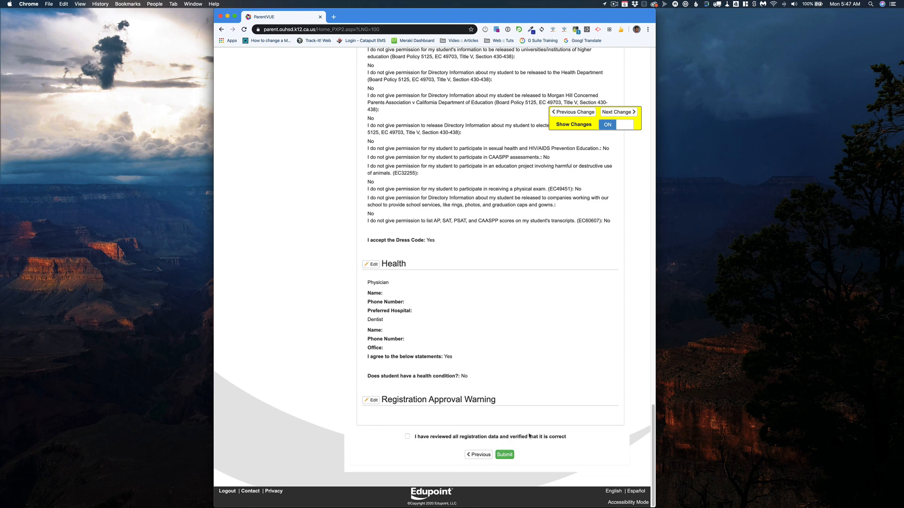
pyautogui.click(542, 438)
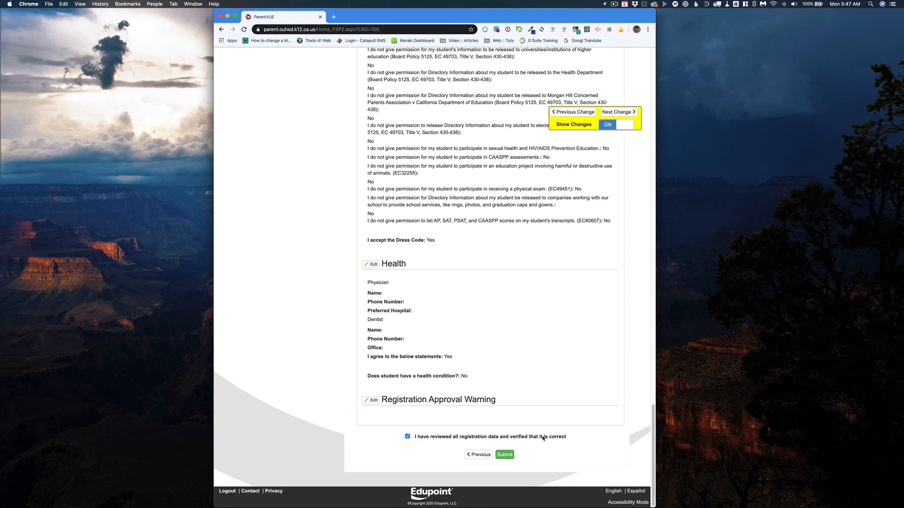